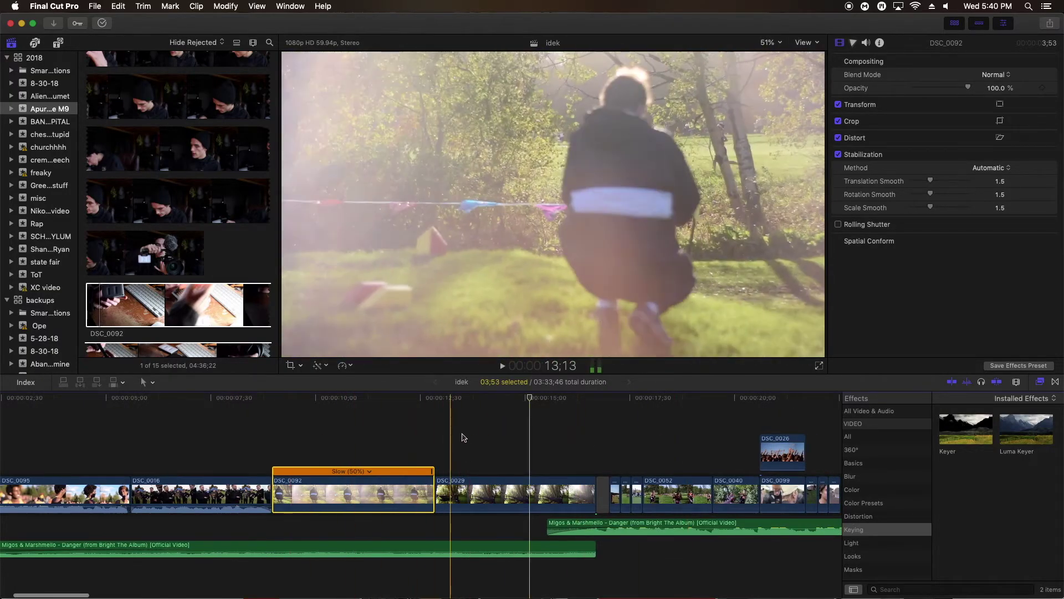
Preview the footage at two moments and select the clip under the playhead
{"action": "left_click", "coordinate": [464, 416]}
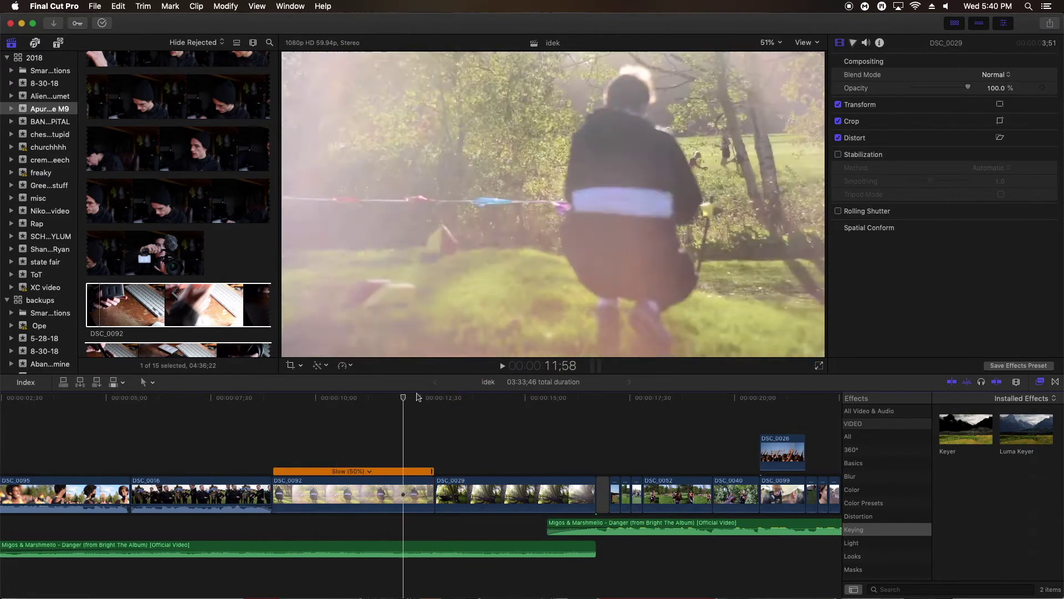
{"action": "left_click", "coordinate": [368, 405]}
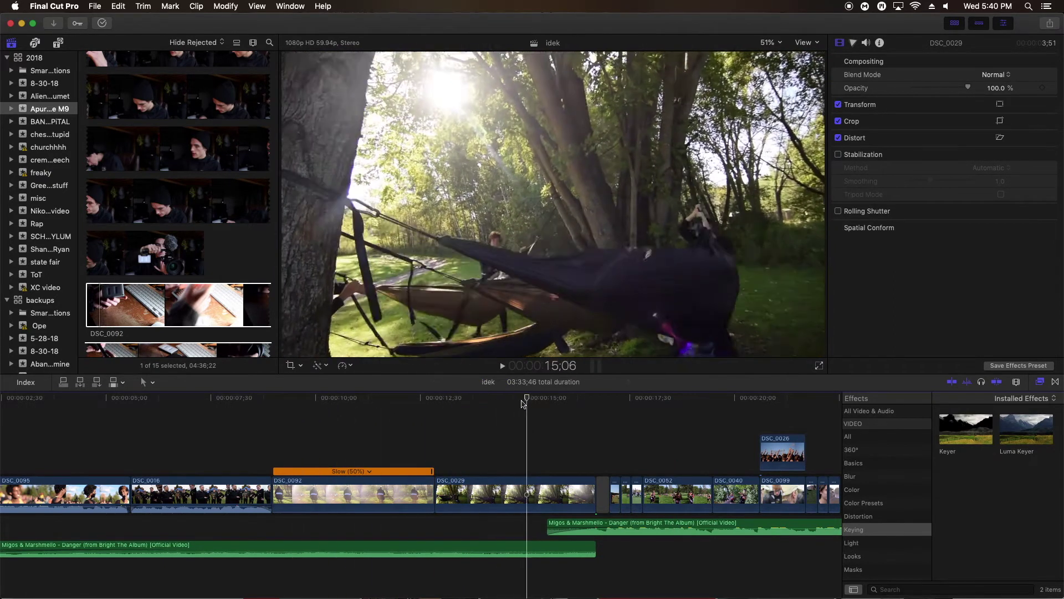
{"action": "key", "text": "c"}
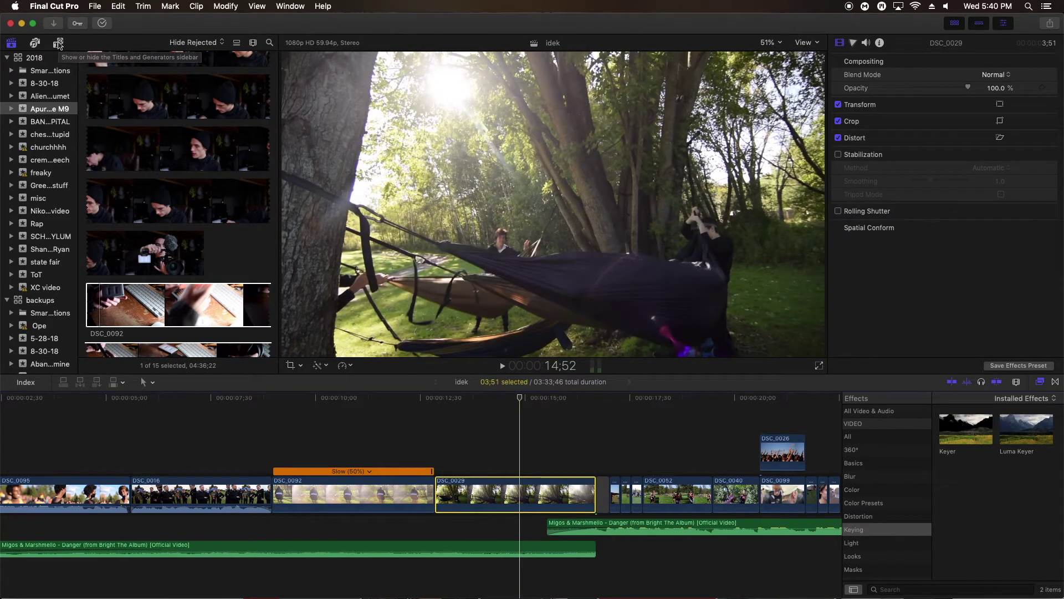
Add a Custom generator below the storyline, stretch it across the whole project, and fit the timeline view
{"action": "left_click", "coordinate": [59, 44]}
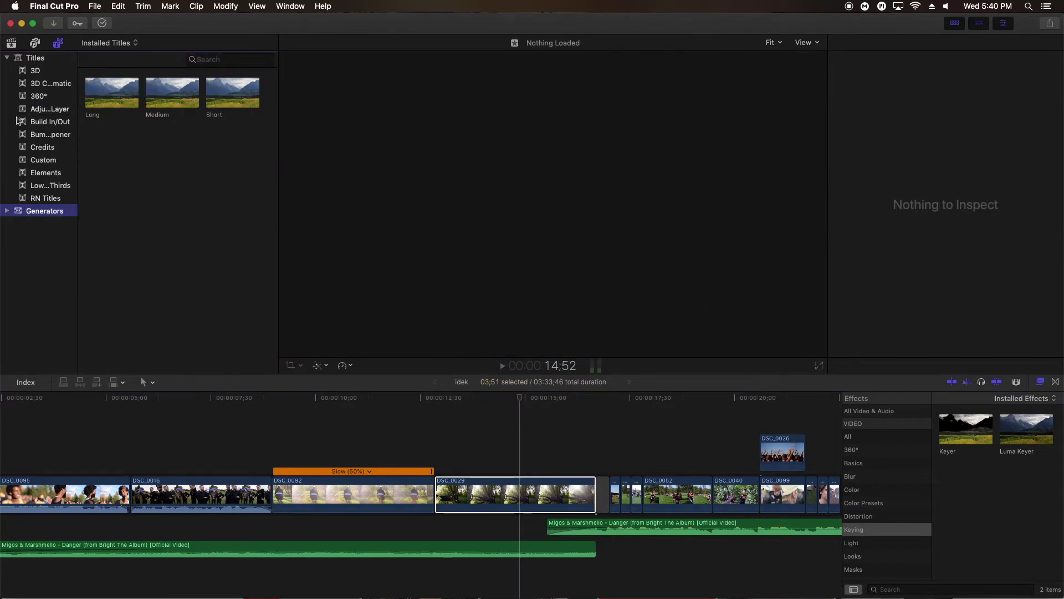
{"action": "left_click", "coordinate": [45, 210]}
{"action": "scroll", "coordinate": [172, 208], "scroll_direction": "down", "scroll_amount": 3}
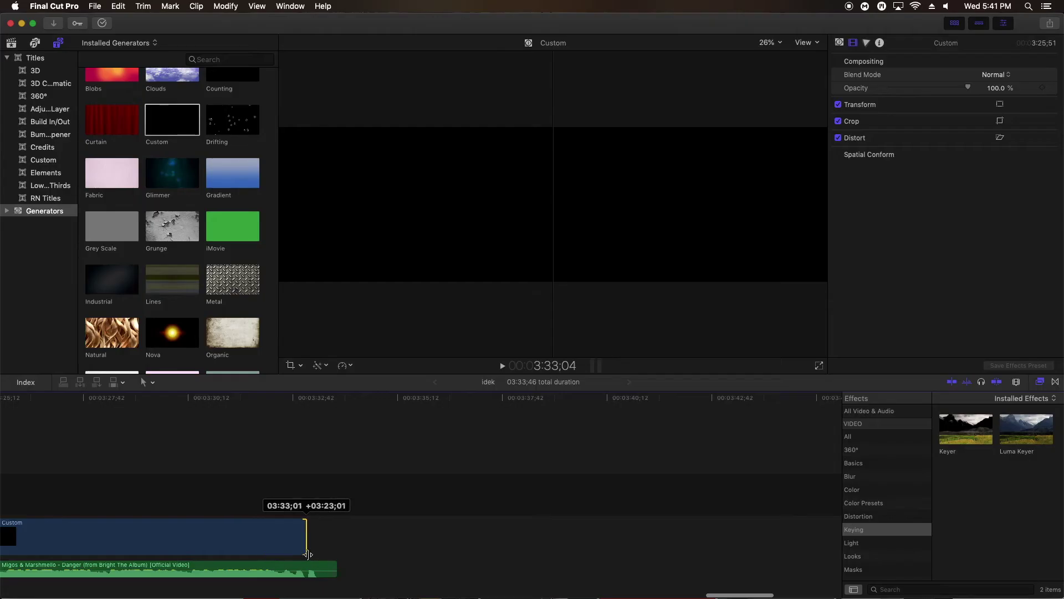
{"action": "left_click_drag", "start_coordinate": [336, 553], "coordinate": [336, 553]}
{"action": "key", "text": "shift+z"}
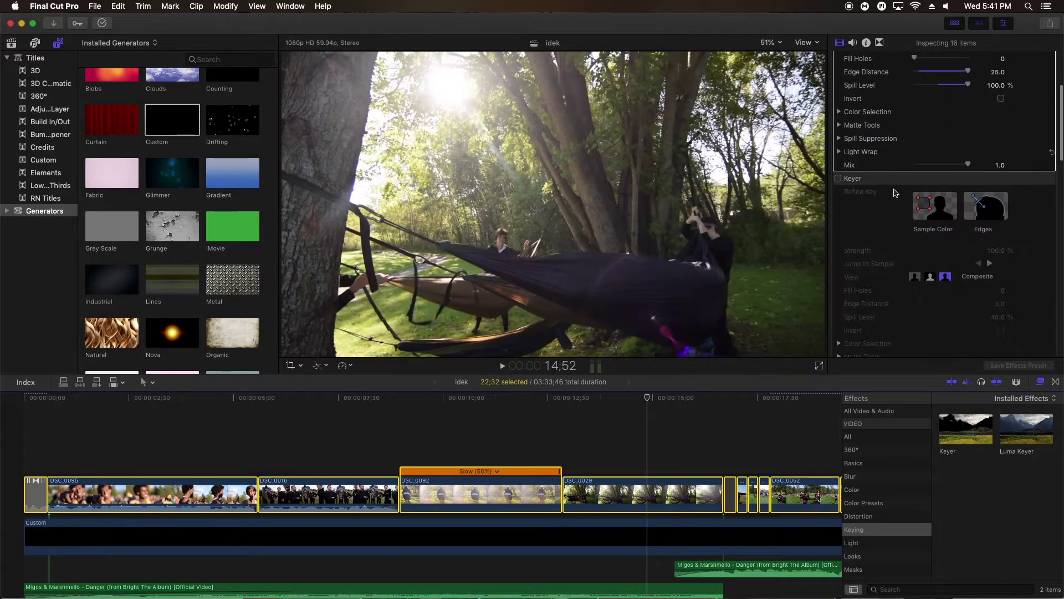
{"action": "scroll", "coordinate": [895, 193], "scroll_direction": "down", "scroll_amount": 5}
{"action": "scroll", "coordinate": [895, 193], "scroll_direction": "down", "scroll_amount": 5}
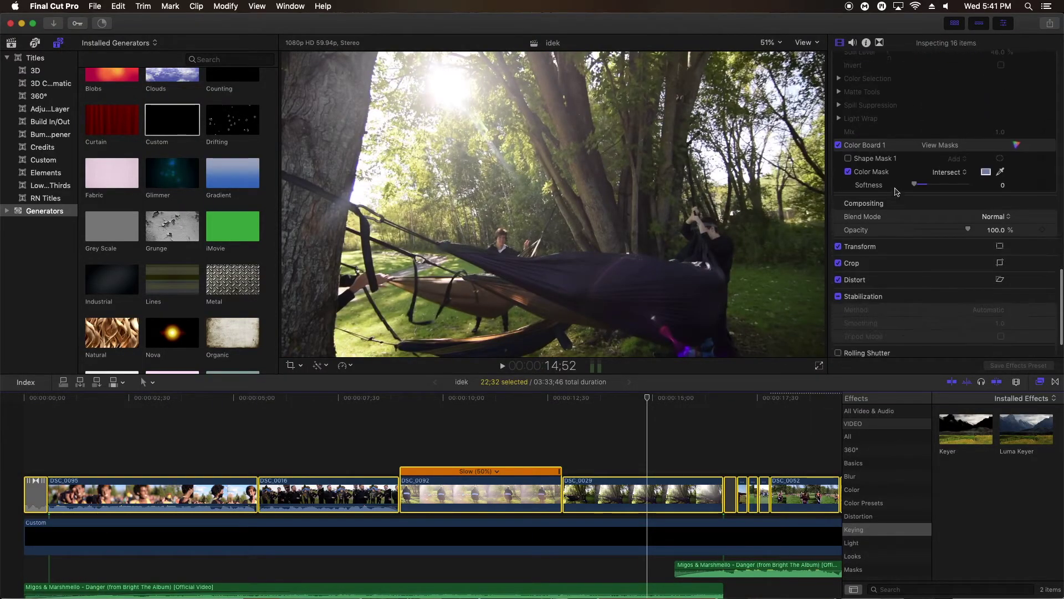
{"action": "scroll", "coordinate": [916, 167], "scroll_direction": "down", "scroll_amount": 5}
{"action": "scroll", "coordinate": [932, 198], "scroll_direction": "down", "scroll_amount": 1}
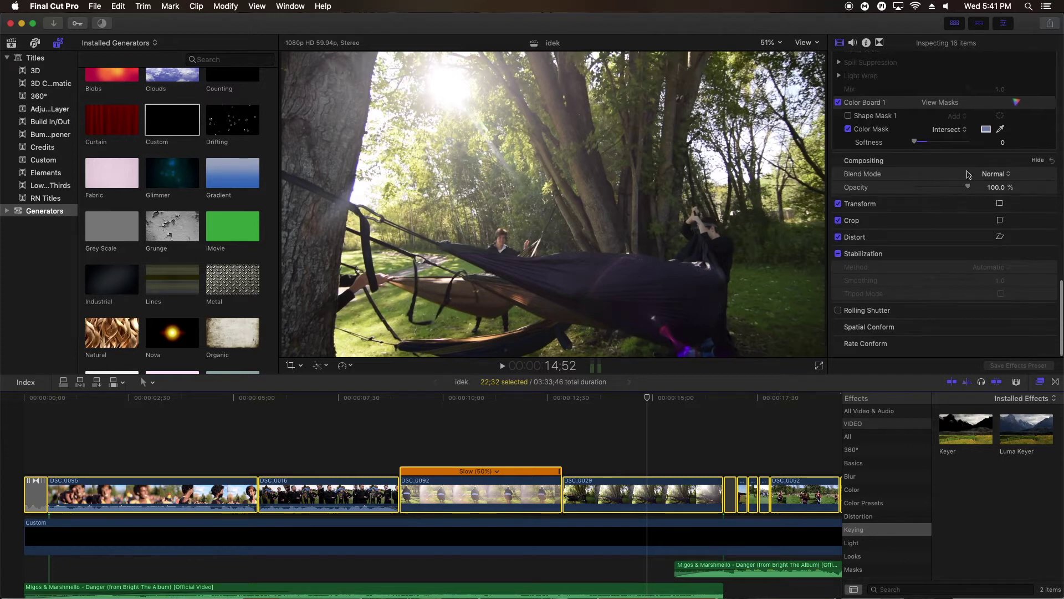
{"action": "left_click", "coordinate": [995, 174]}
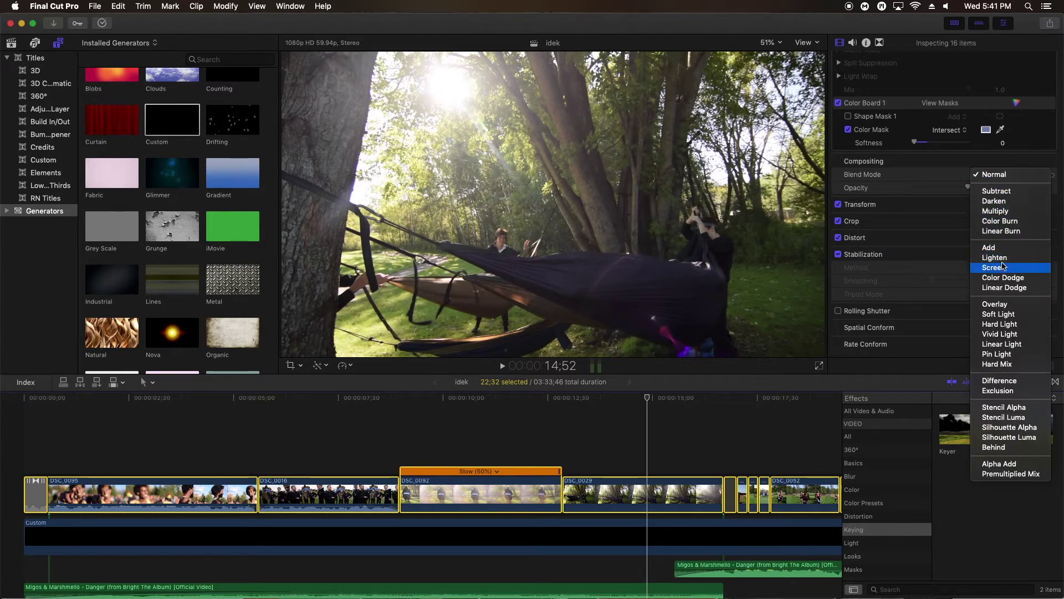
{"action": "key", "text": "Escape"}
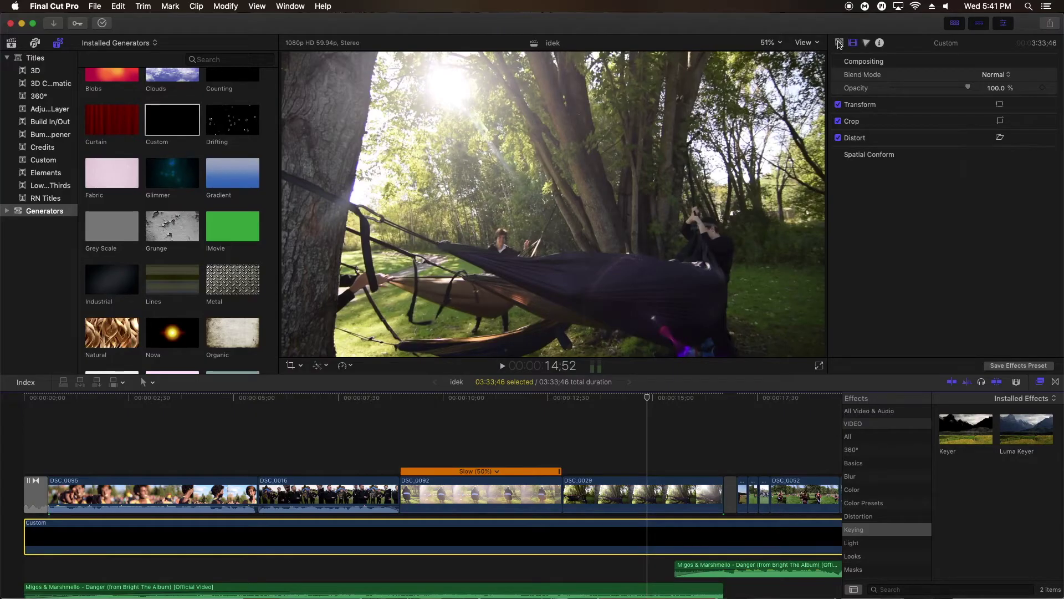
Darken the Custom generator's colour from pure black to a very dark grey
{"action": "left_click", "coordinate": [992, 77]}
{"action": "left_click_drag", "start_coordinate": [76, 406], "coordinate": [958, 150]}
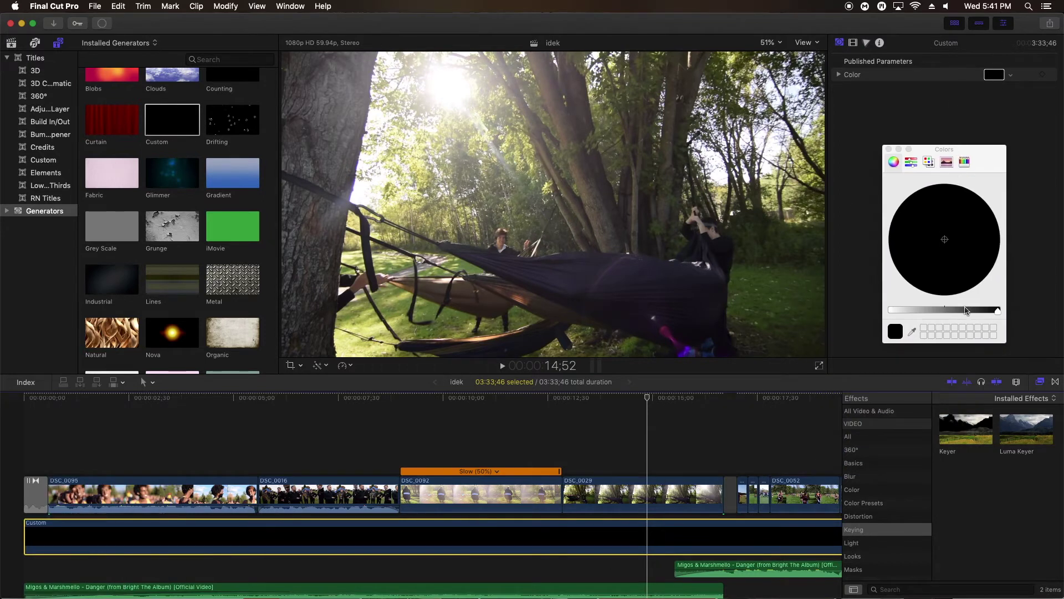
{"action": "mouse_move", "coordinate": [964, 310]}
{"action": "left_mouse_down"}
{"action": "mouse_move", "coordinate": [998, 311]}
{"action": "mouse_move", "coordinate": [974, 312]}
{"action": "left_mouse_up"}
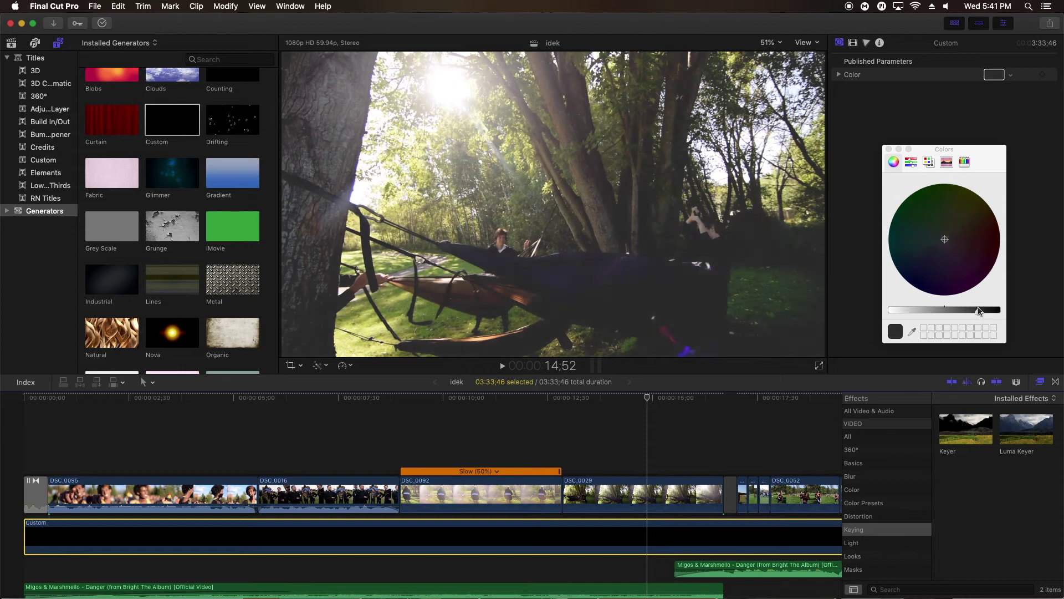
{"action": "left_click_drag", "start_coordinate": [983, 310], "coordinate": [1000, 310]}
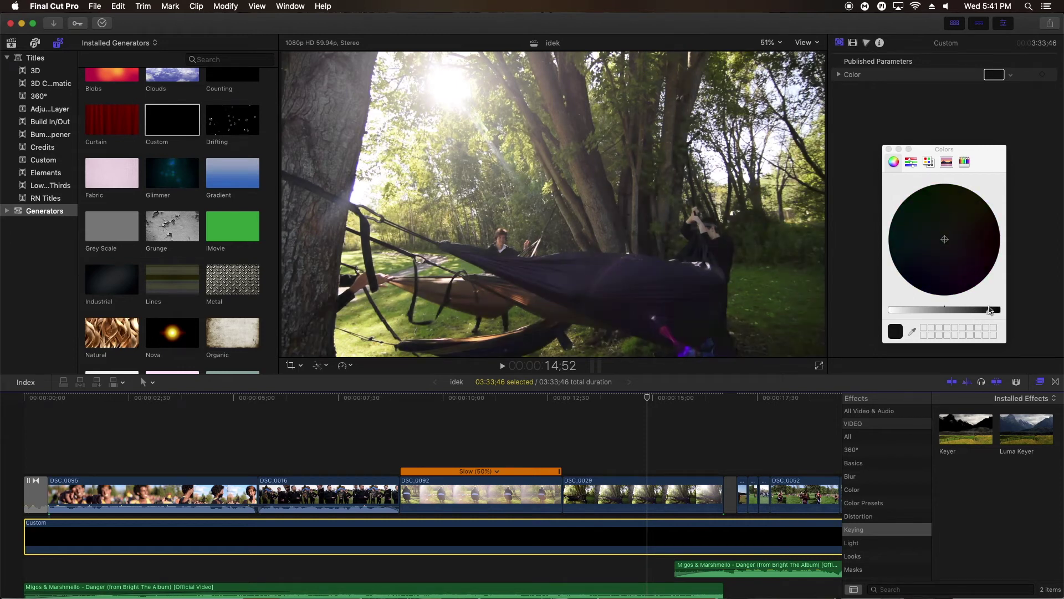